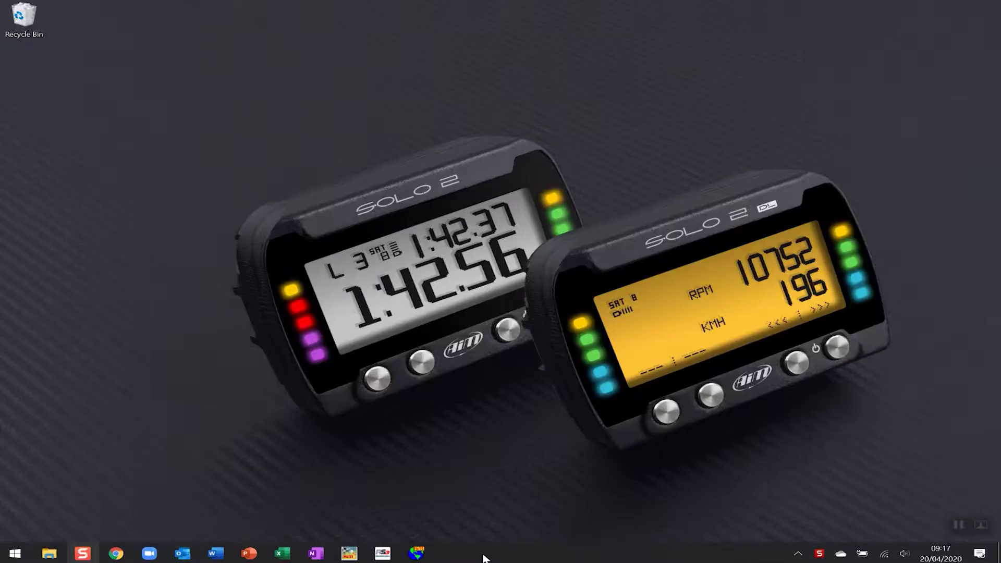
- Open RS2Analysis on the lap 12 vs lap 8 Measures Graph and move the cursor along the traces
left_click(426, 559)
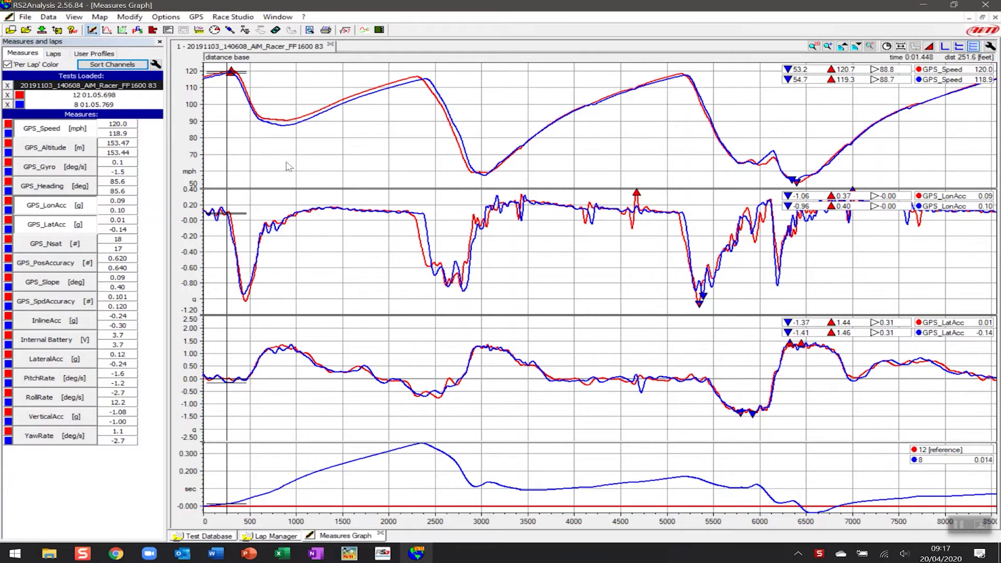
left_click(280, 136)
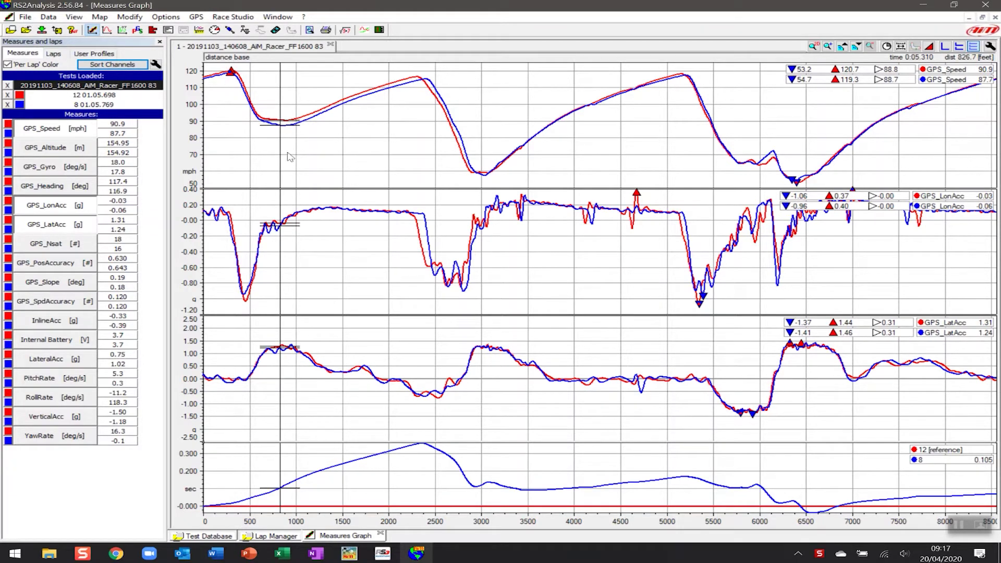
left_click(366, 104)
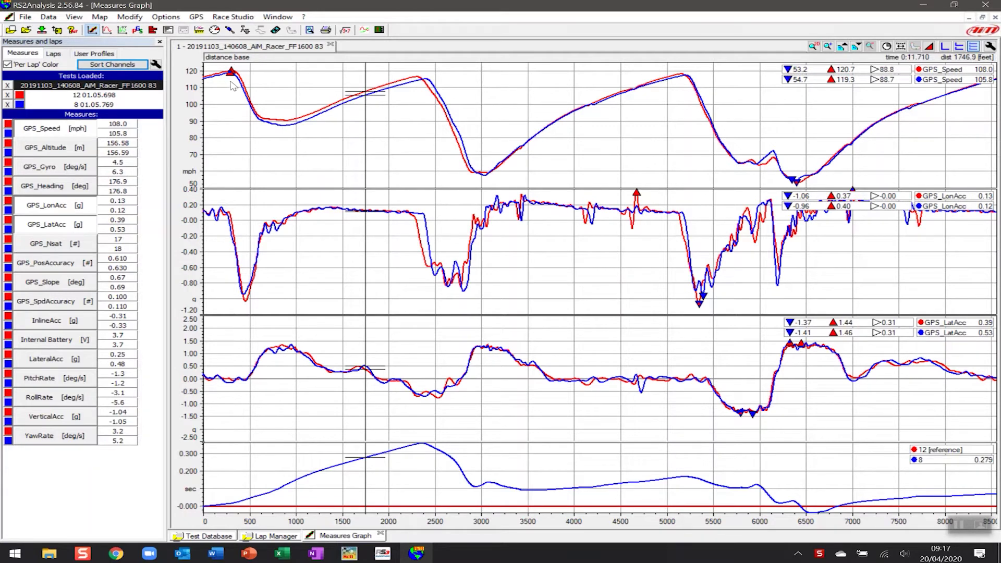
left_click(231, 111)
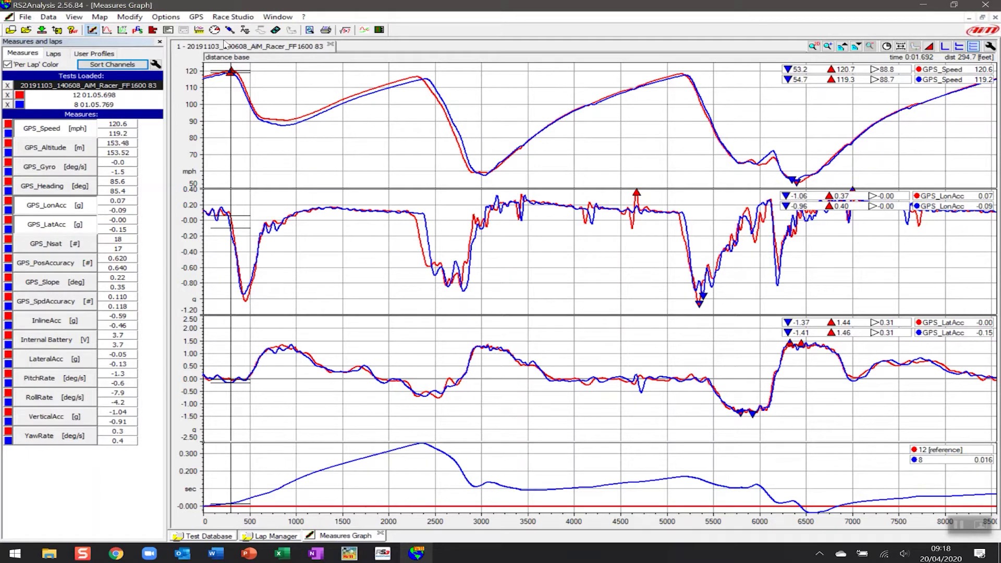
left_click(101, 18)
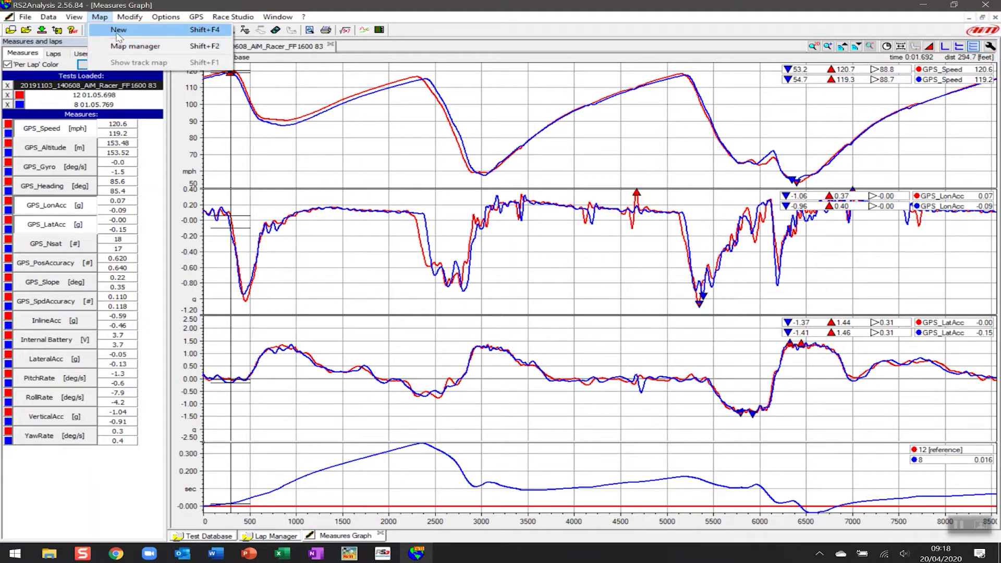
- Create a new track map named 'Silverstone National'
left_click(120, 33)
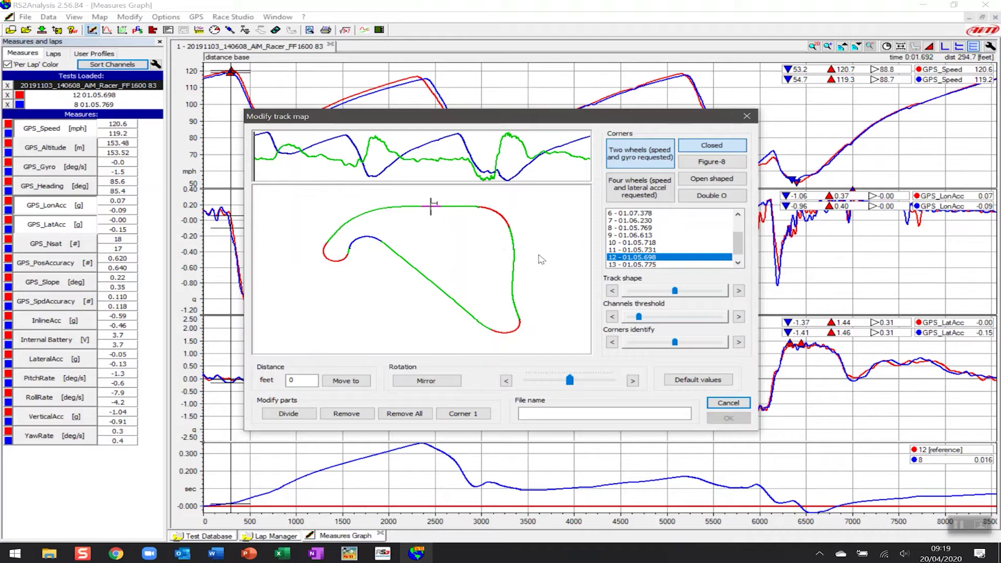
left_click(561, 415)
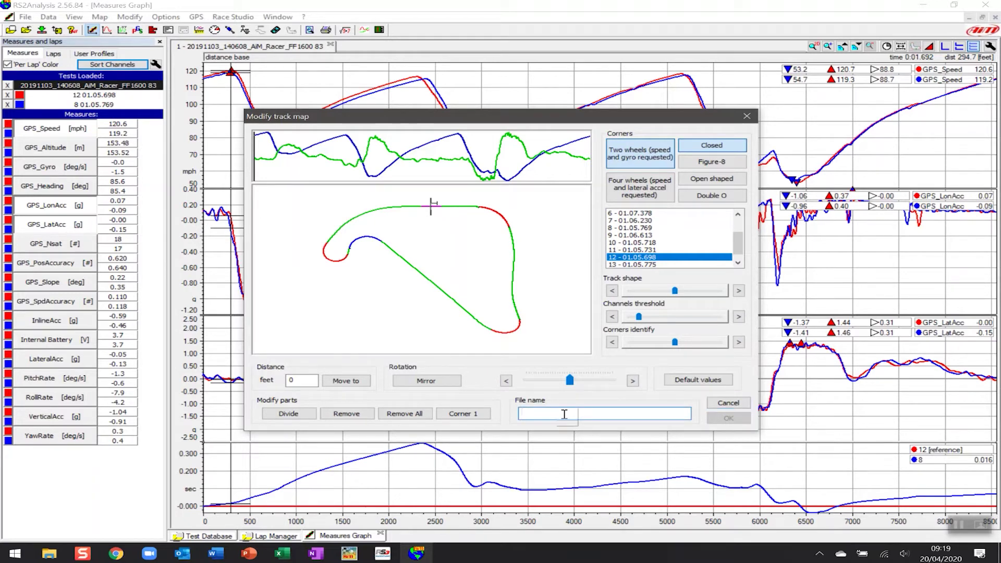
type("Silve")
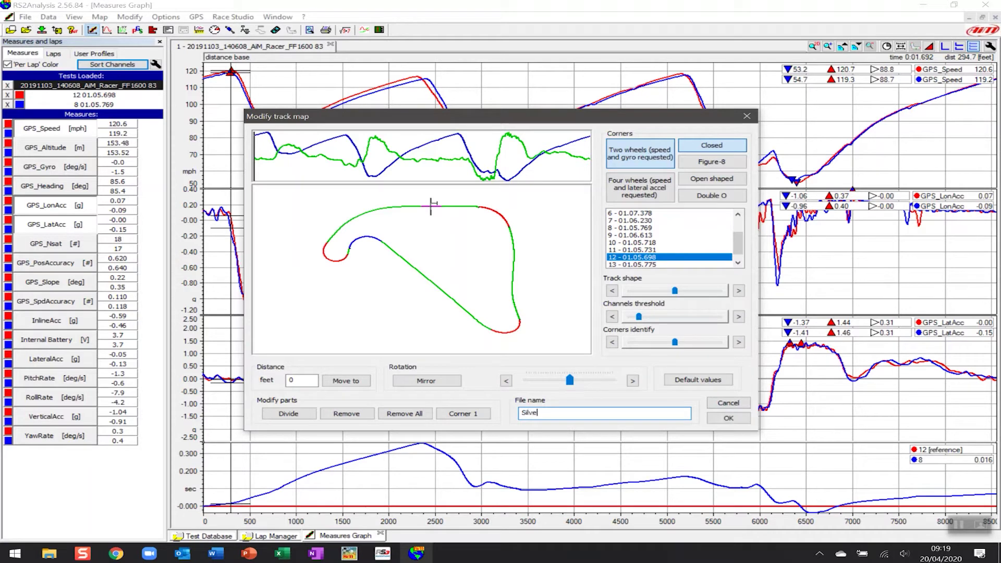
type("rstone National")
left_click(729, 418)
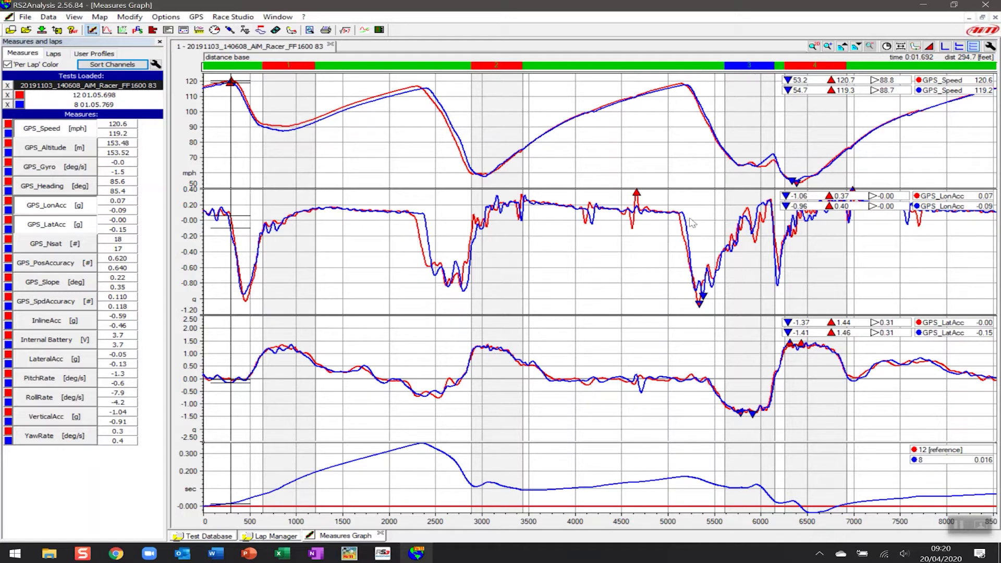
- Show the track map over the graphs' right side and move the lap cursor to follow it
left_click(914, 46)
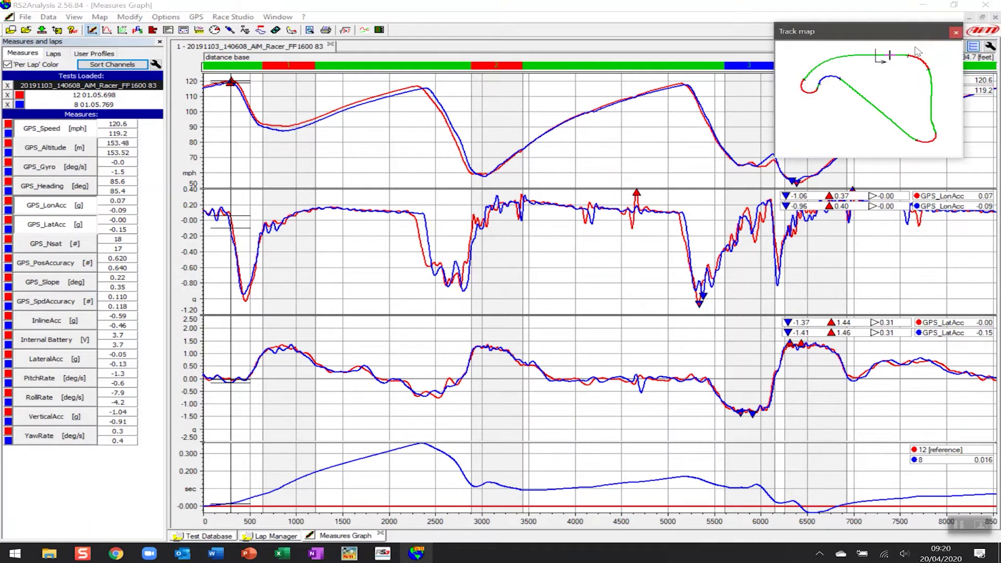
left_click_drag(849, 32, 837, 163)
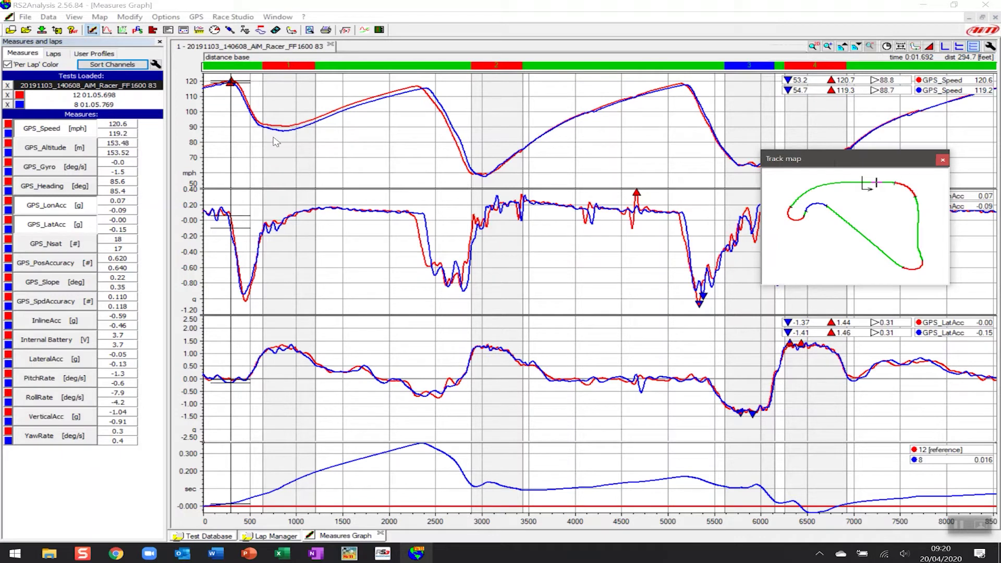
left_click_drag(277, 143, 367, 146)
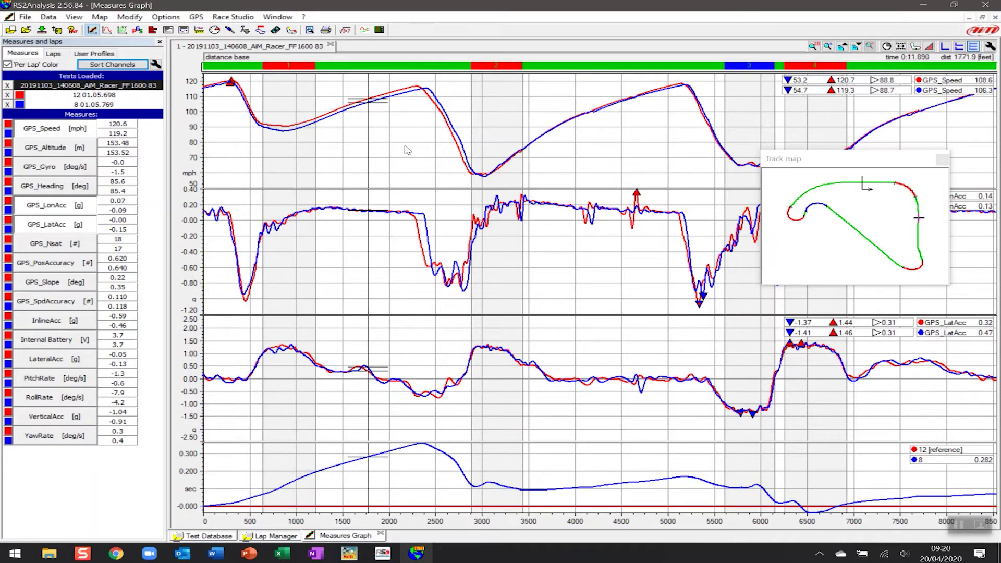
mouse_move(407, 150)
left_mouse_down()
mouse_move(592, 137)
mouse_move(685, 103)
left_mouse_up()
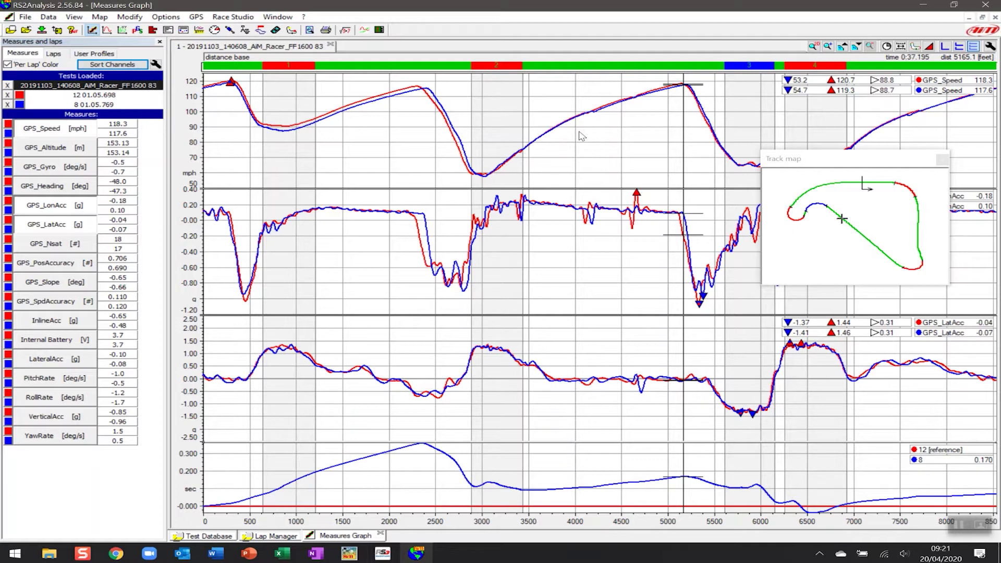
left_click(277, 130)
key("Right")
key("Right")
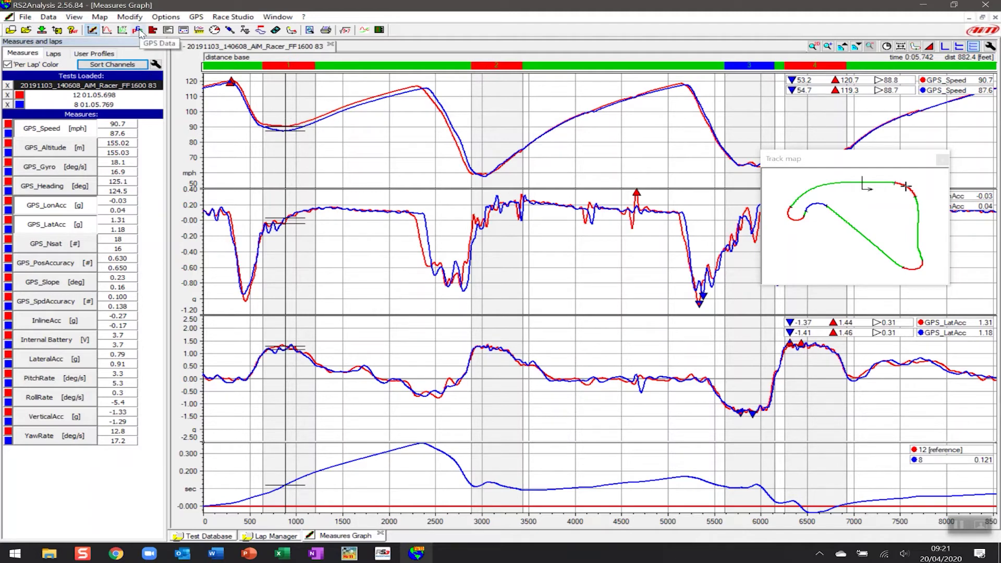
- Switch to the GPS view of lap 12 and lap 8 racing lines and close the floating track map
left_click(138, 30)
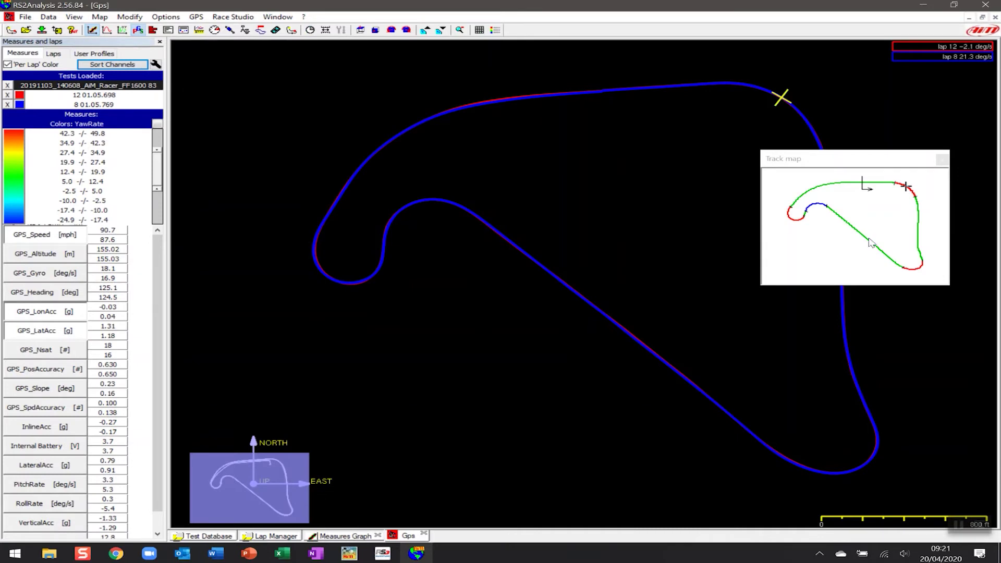
left_click(942, 159)
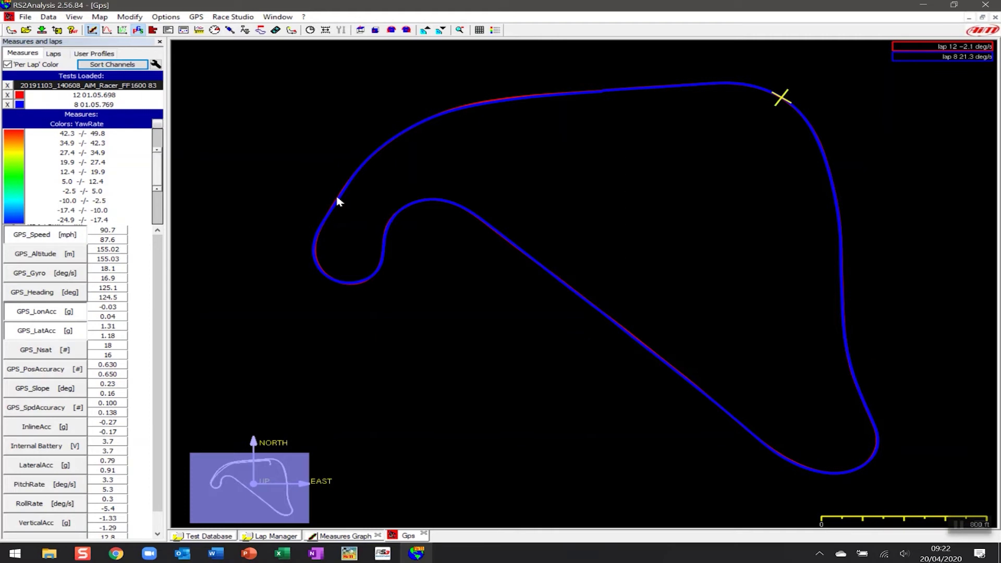
- Pan and zoom the GPS view onto the curve, then return to the test database list
left_click_drag(594, 161, 547, 159)
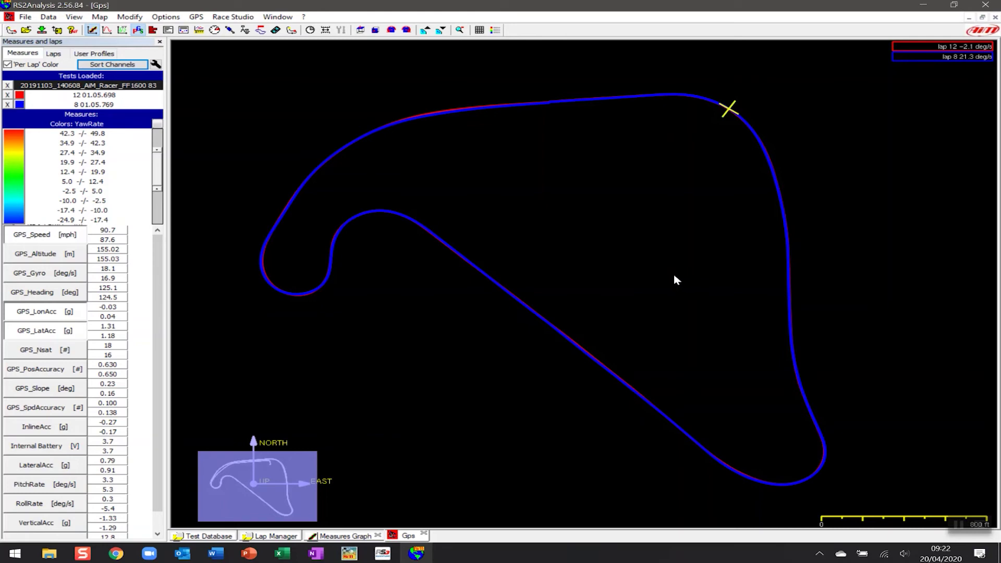
scroll(697, 268, "up", 5)
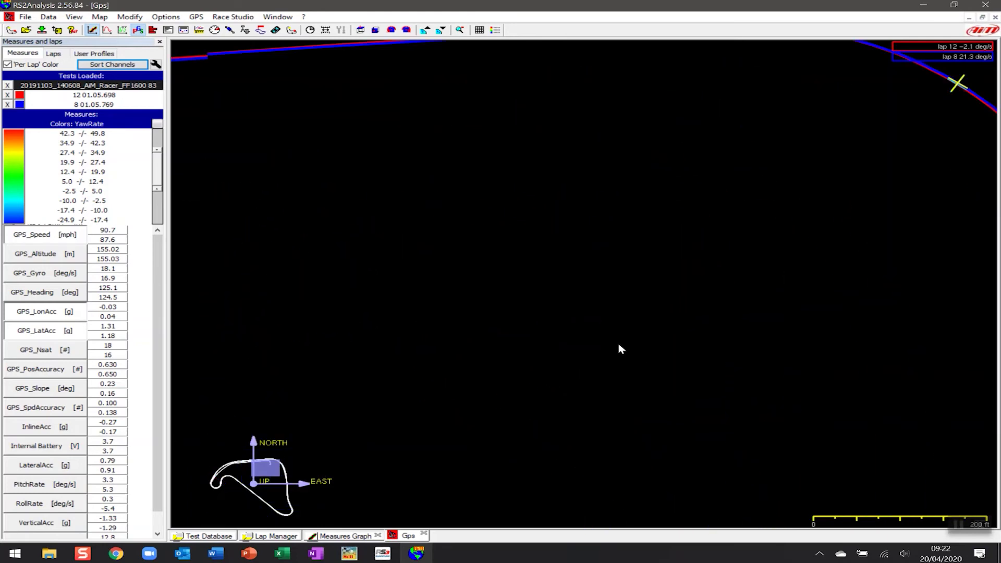
scroll(621, 349, "up", 3)
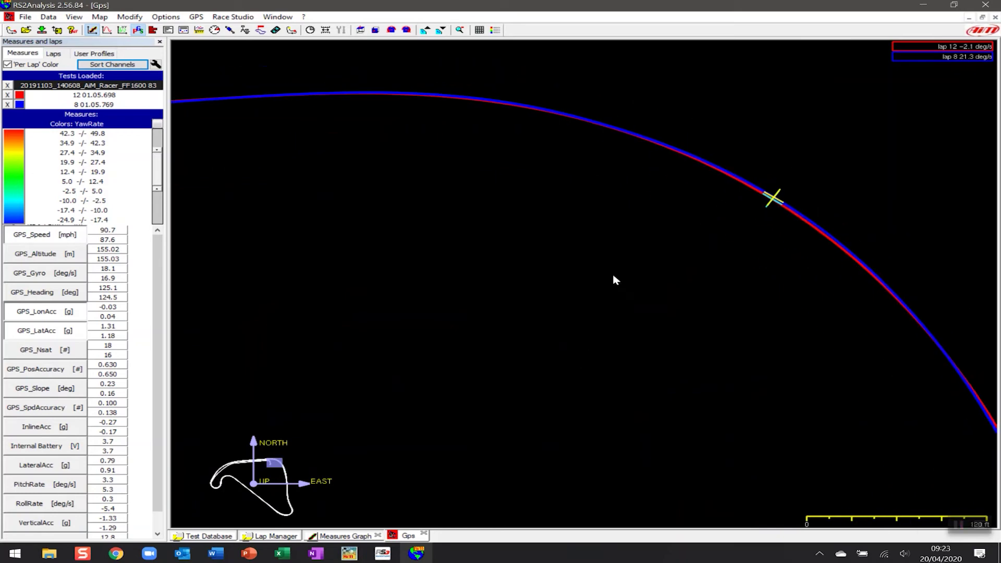
scroll(590, 295, "down", 2)
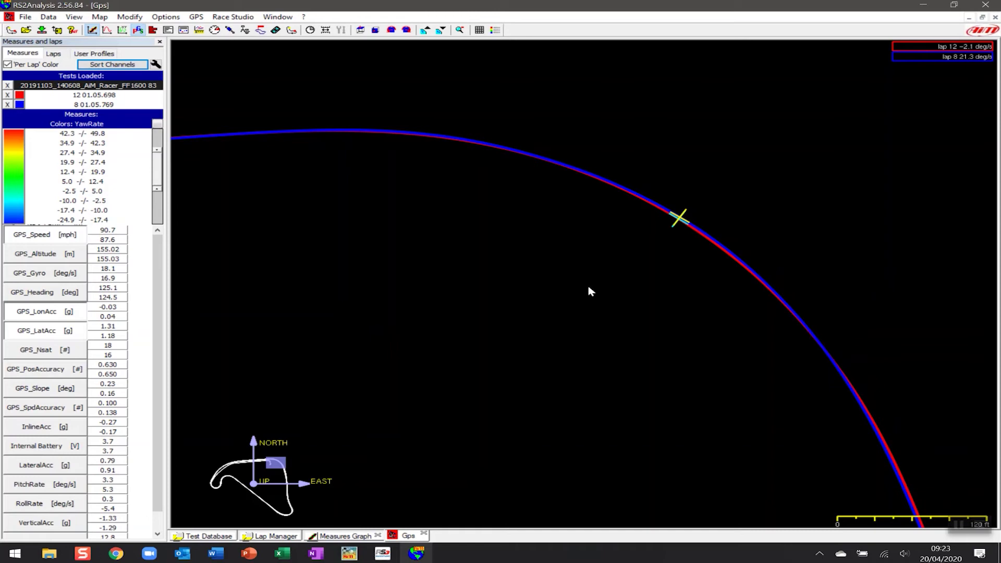
left_click(203, 536)
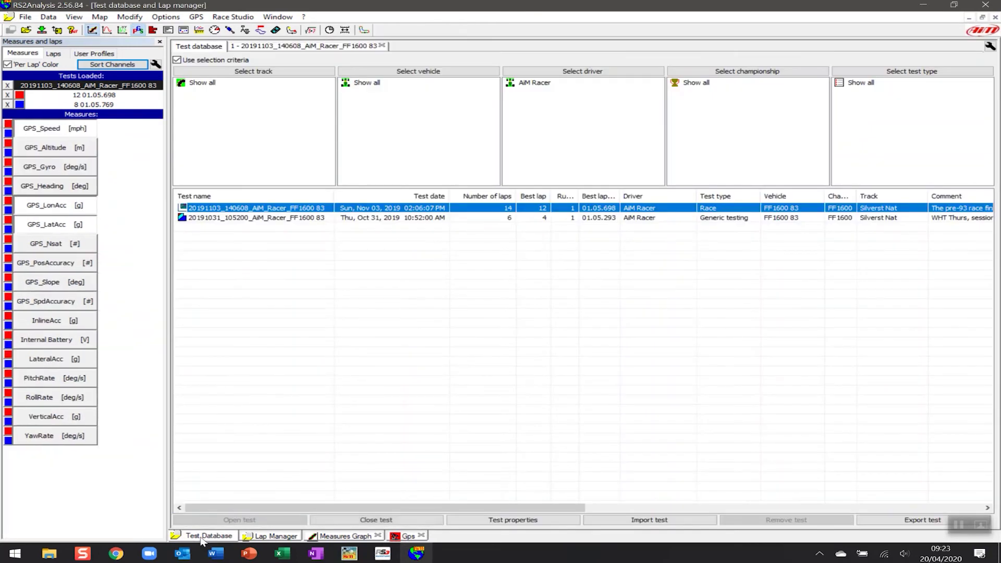
- Switch back to the Measures Graph overlaying laps 12 and 8 with corner sections 1–4
left_click(327, 538)
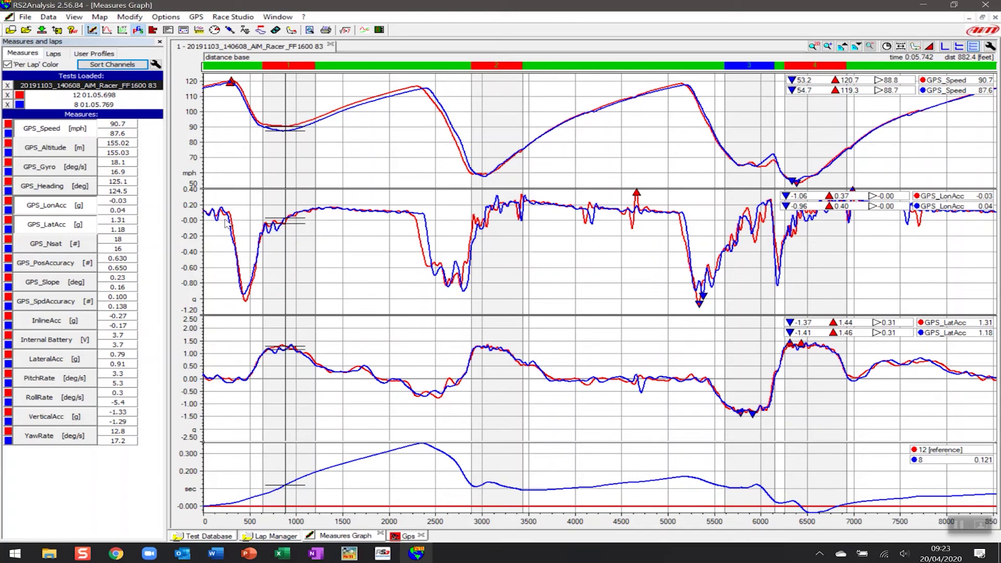
- Zoom and pan the GPS map along the curve, zoom out to the full circuit, then return to the test database
left_click(409, 535)
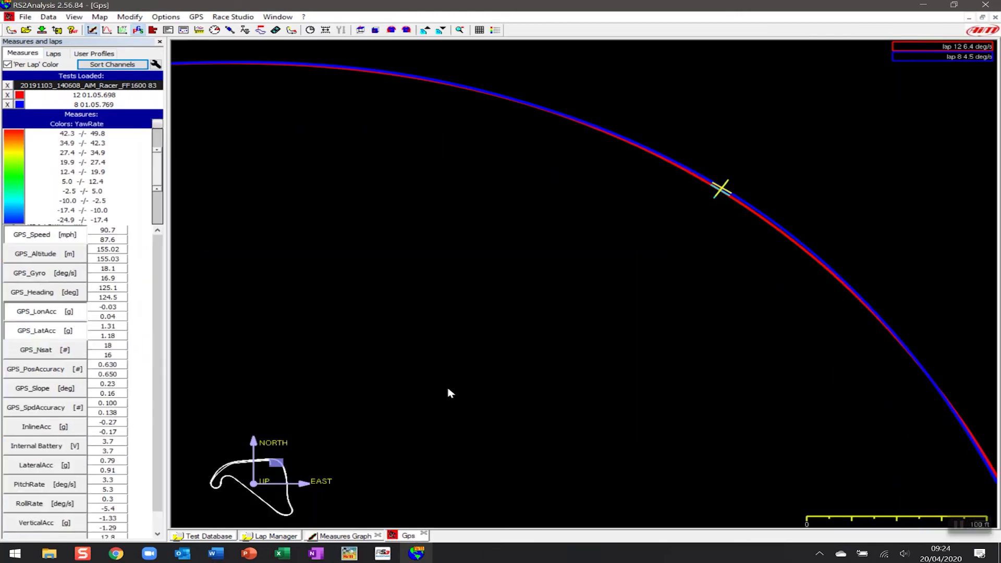
scroll(451, 393, "down", 1)
left_click_drag(481, 303, 423, 281)
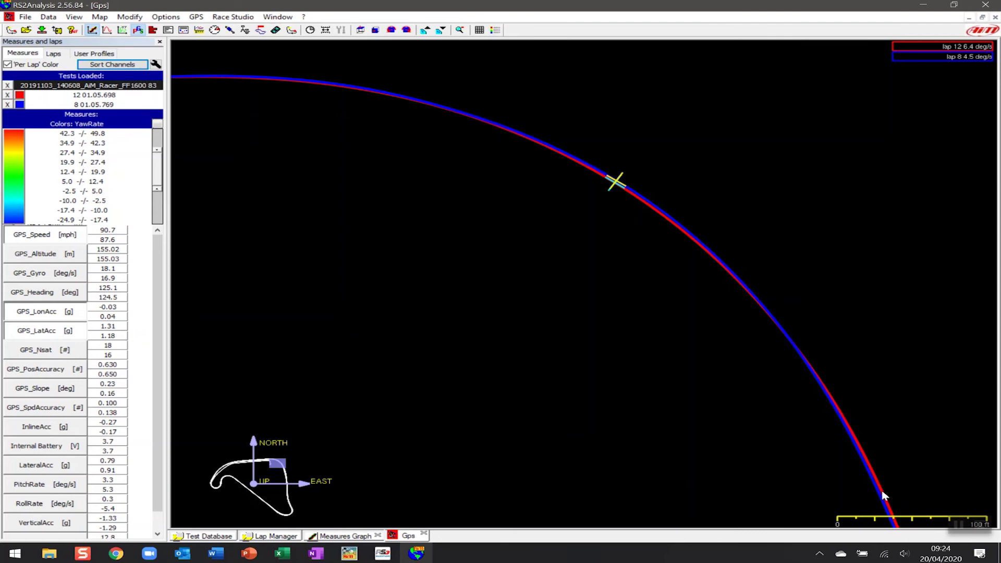
scroll(855, 490, "up", 2)
scroll(876, 380, "up", 2)
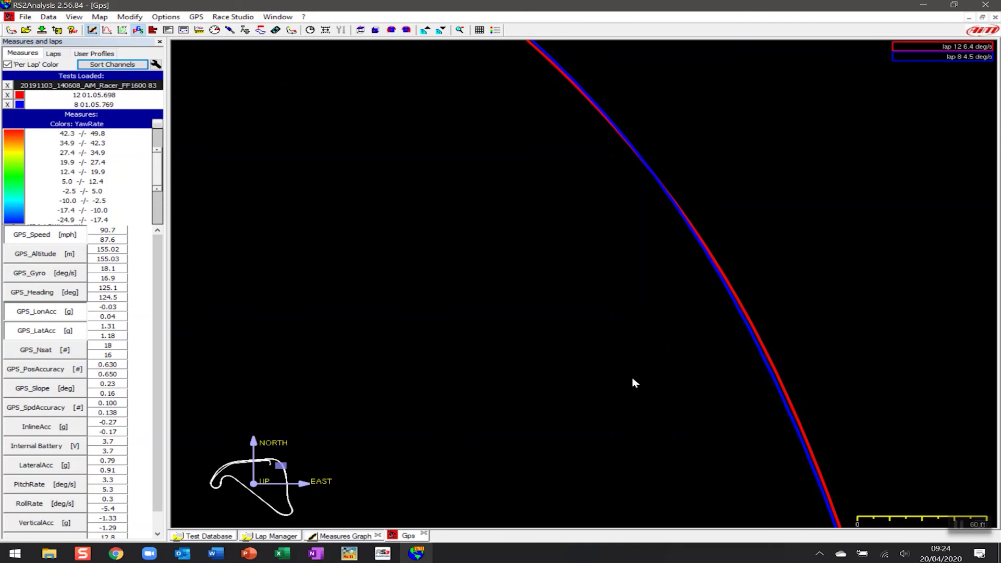
scroll(635, 383, "down", 5)
scroll(757, 239, "down", 2)
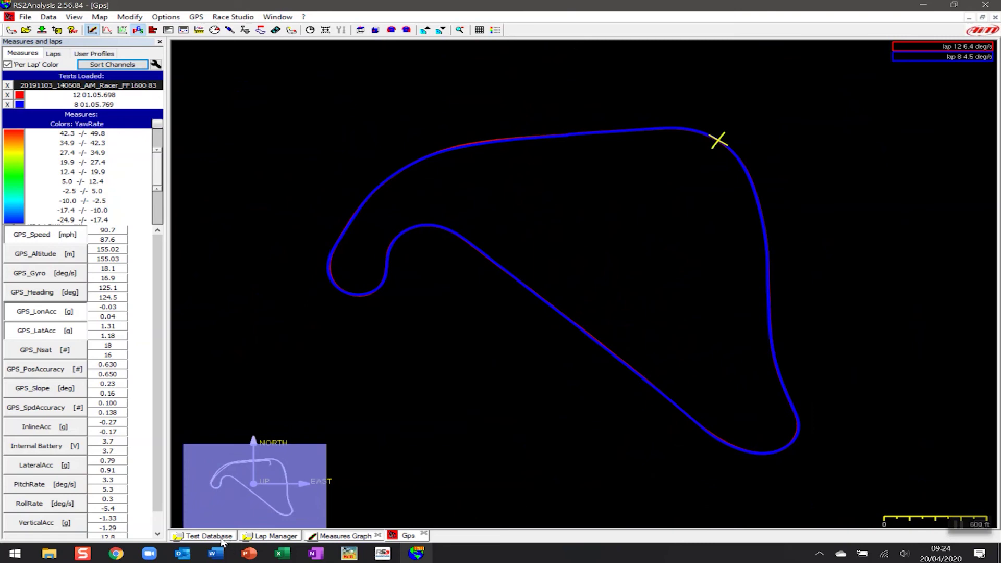
left_click(221, 539)
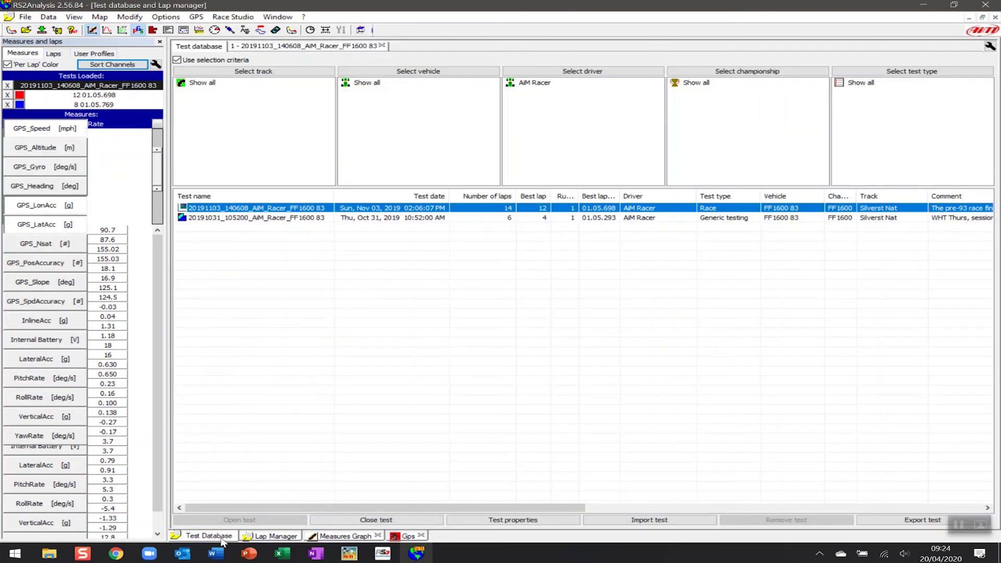
- Show a floating track map over the Measures Graph with the cursor at about 800 ft
left_click(341, 536)
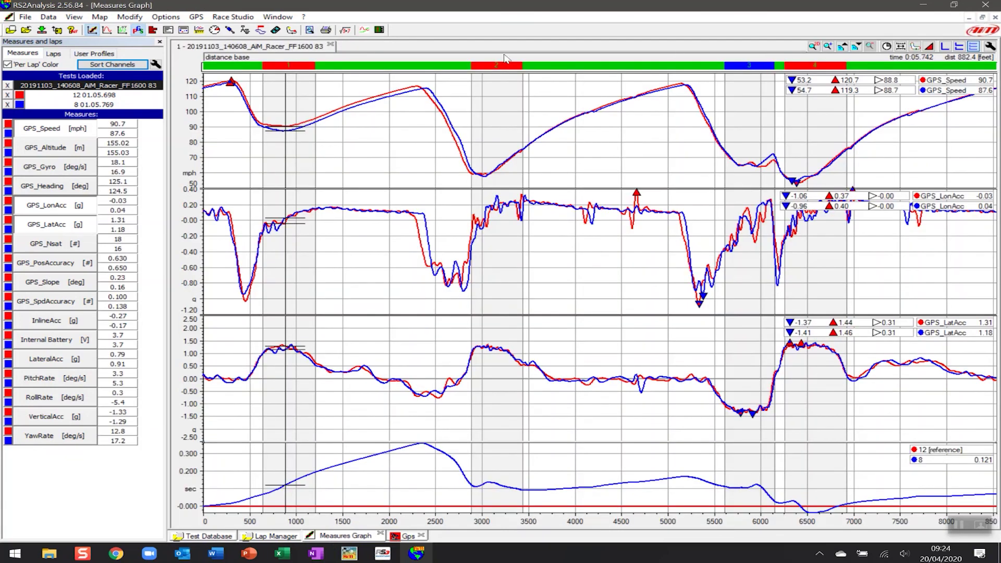
left_click(915, 46)
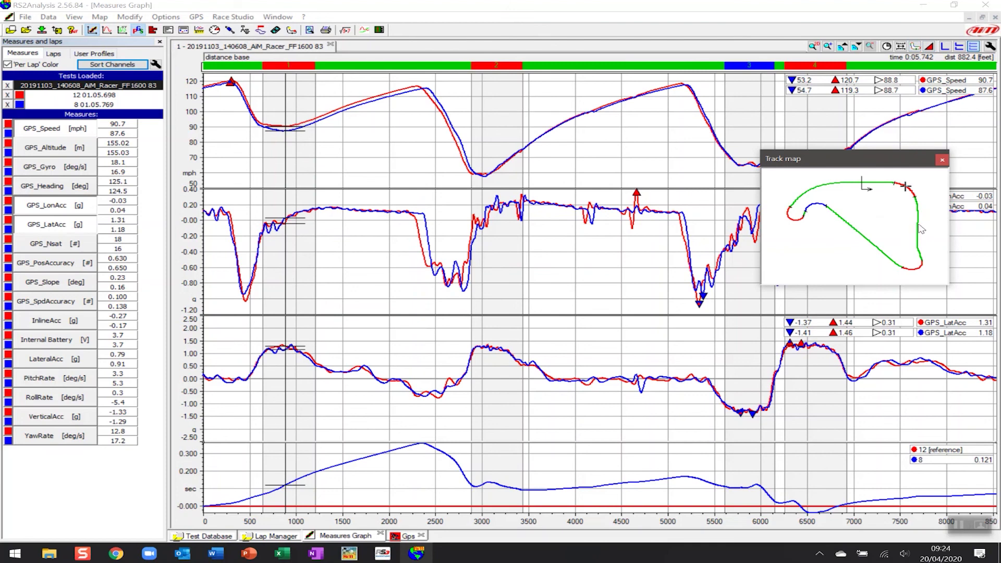
left_click(279, 143)
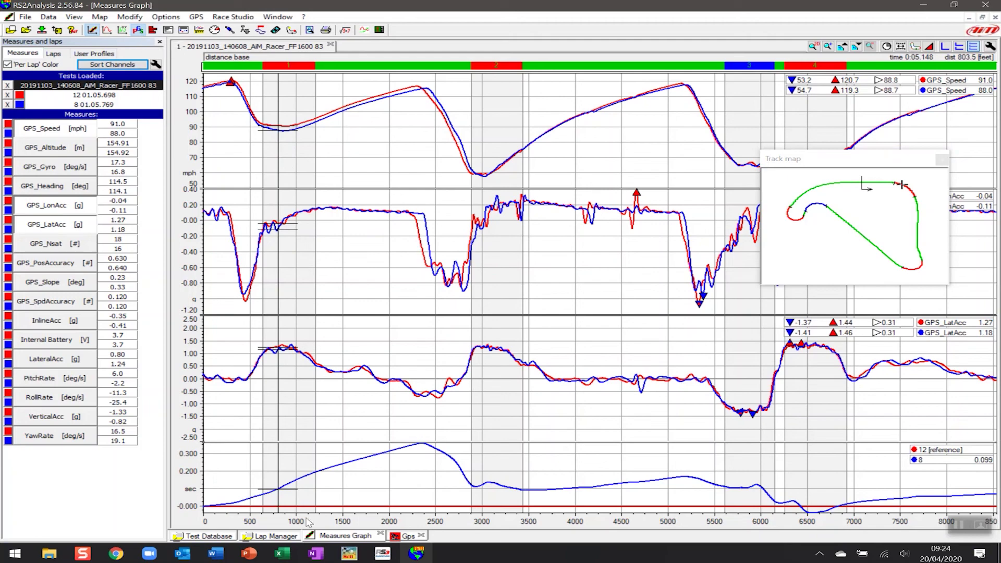
- Zoom the GPS map in on the straight of both laps
left_click(415, 538)
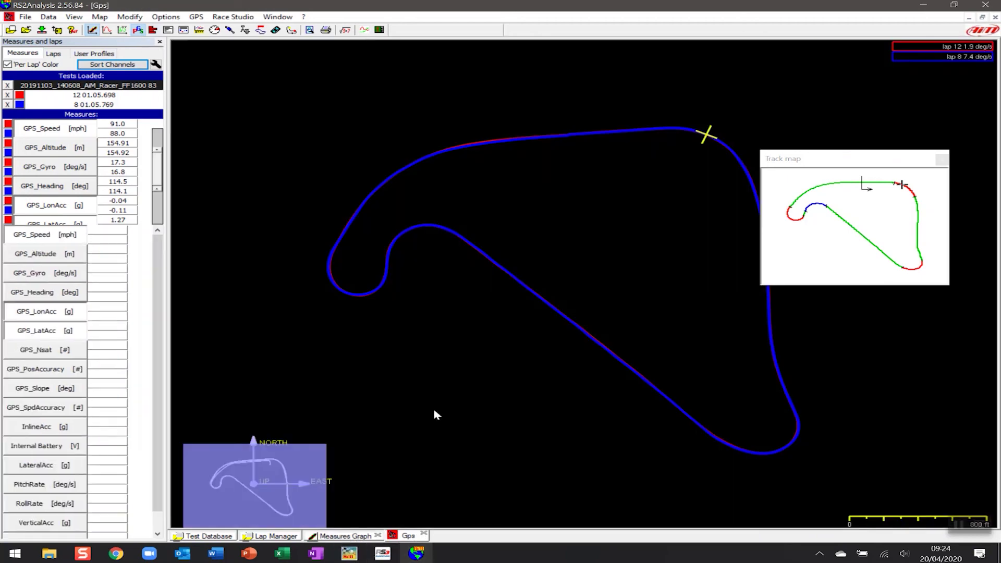
scroll(504, 237, "up", 2)
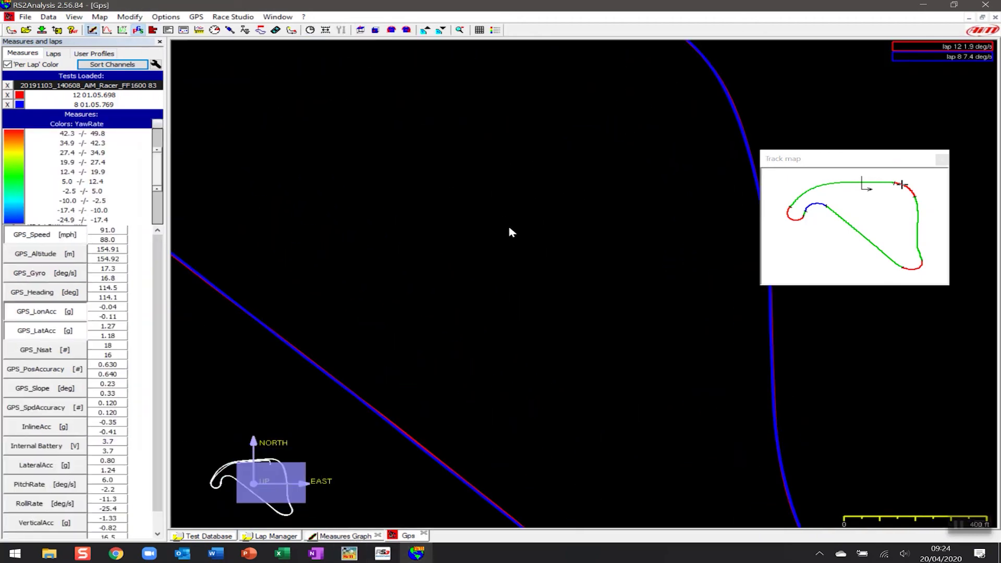
left_click_drag(582, 306, 603, 222)
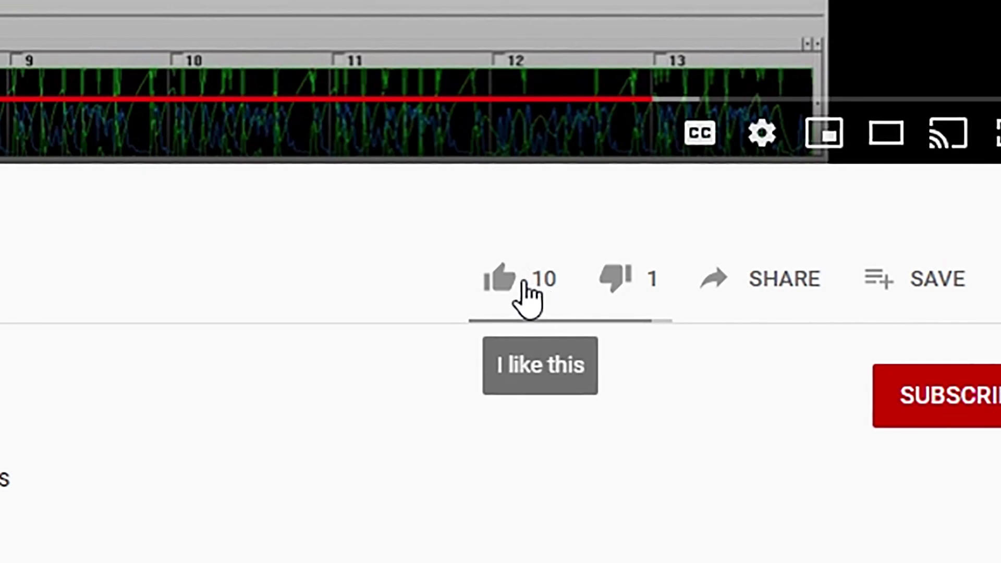
- Like the video and write the comment 'Awesome!'
left_click(499, 278)
left_click(744, 308)
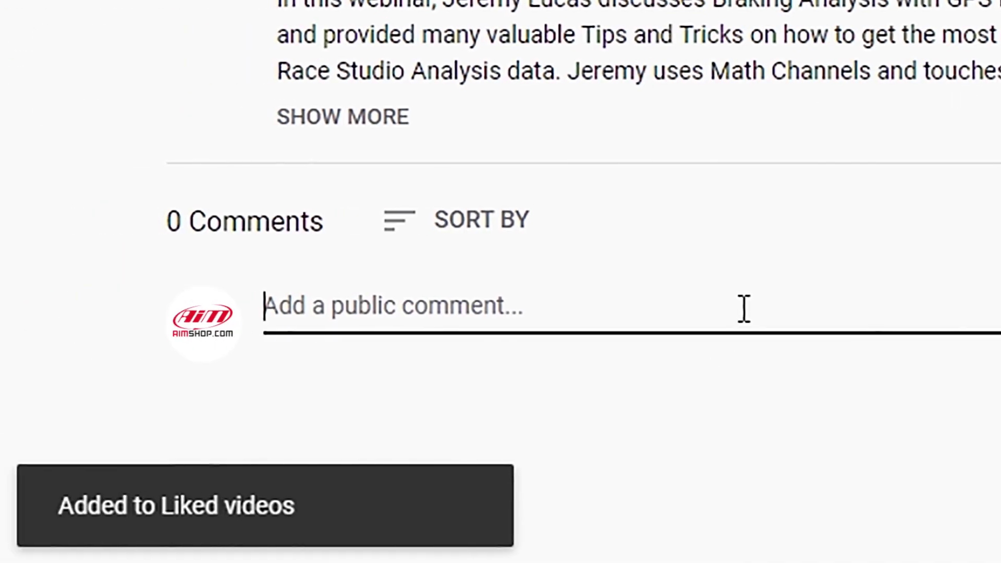
type("Awesome!")
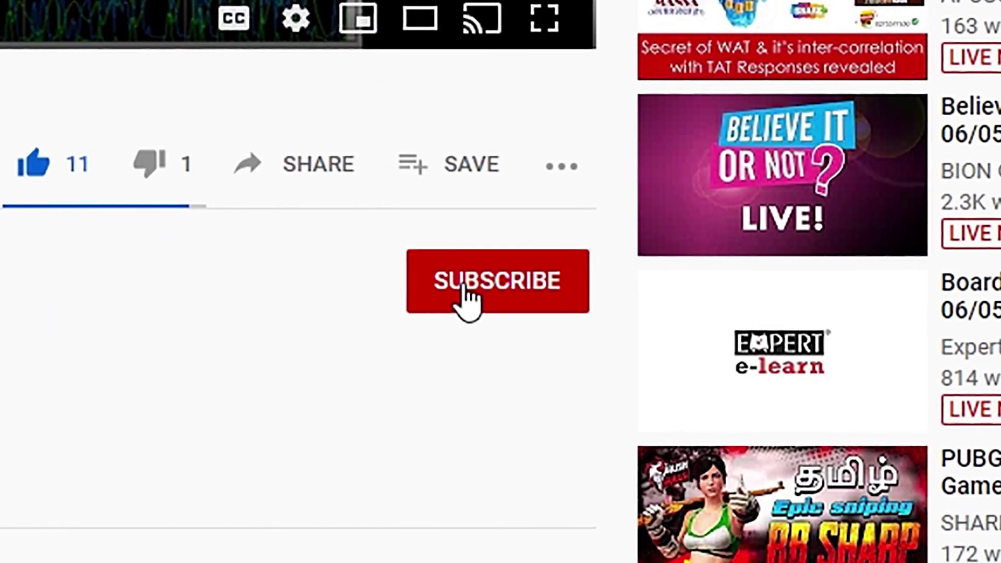
- Subscribe to the channel with notifications set to All
left_click(467, 299)
left_click(561, 284)
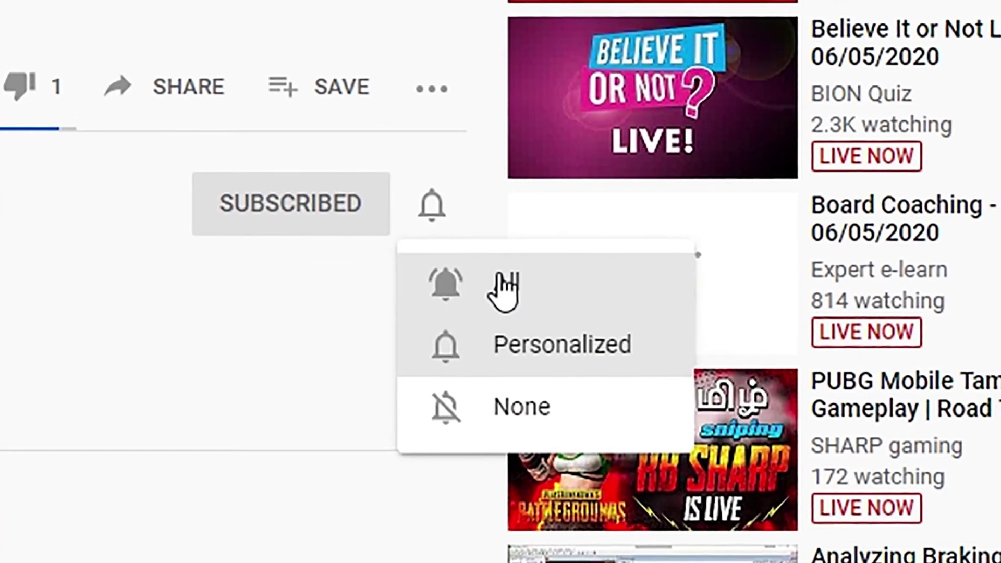
left_click(499, 277)
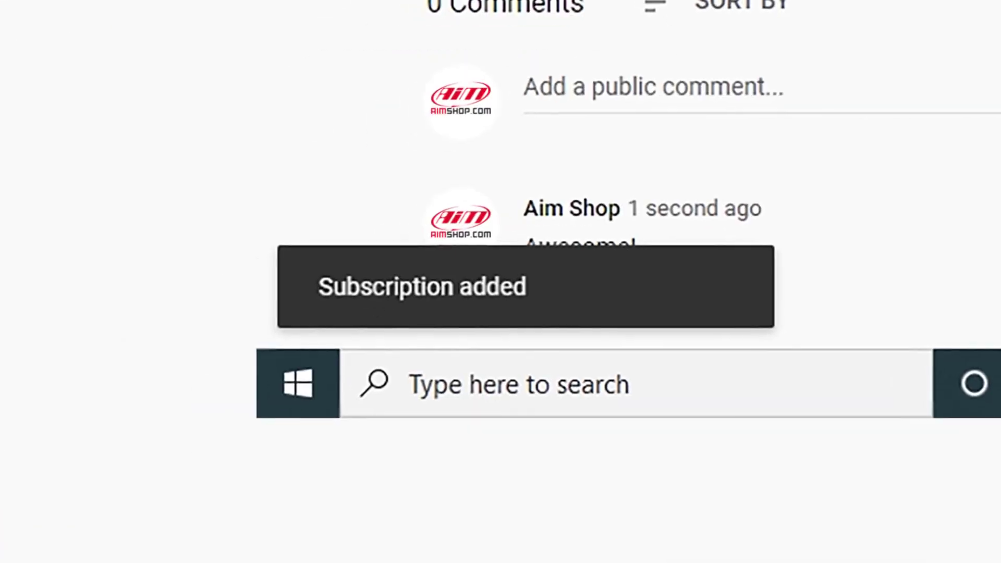